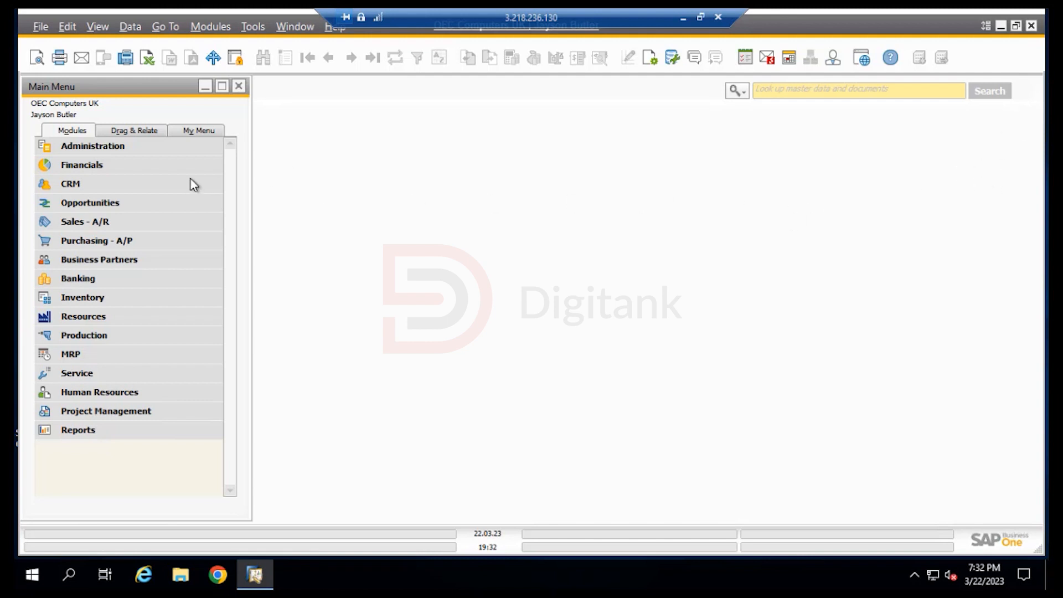
Review the business partner options in the general settings under System Initialization
click(152, 148)
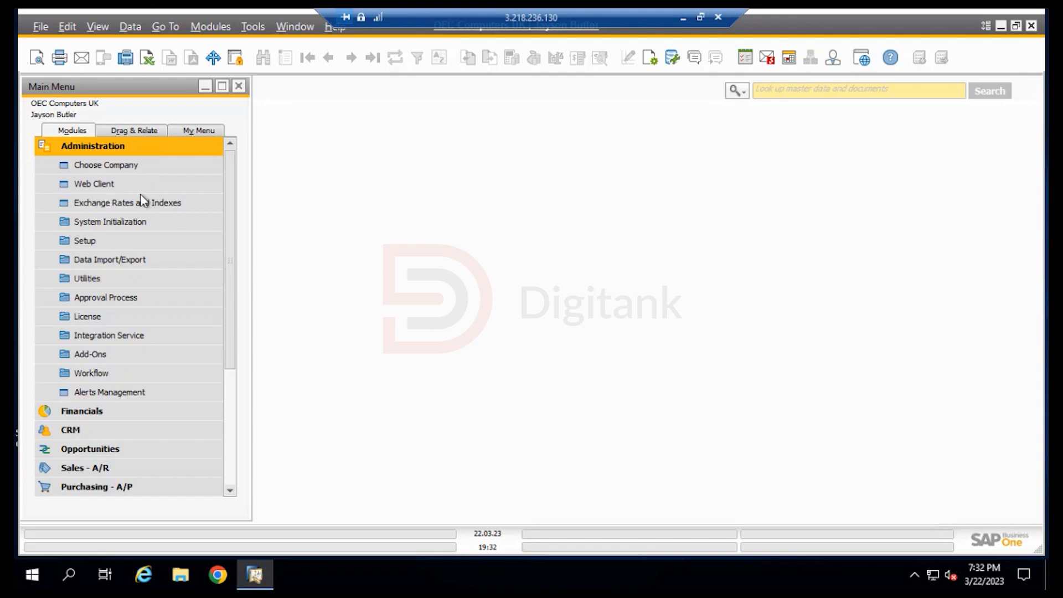
click(140, 222)
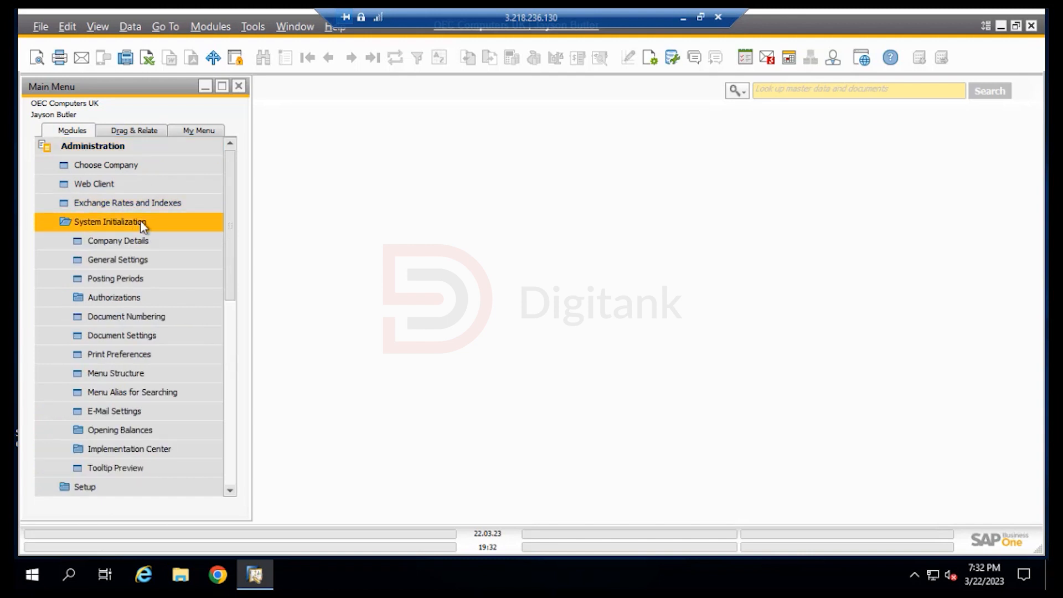
click(127, 260)
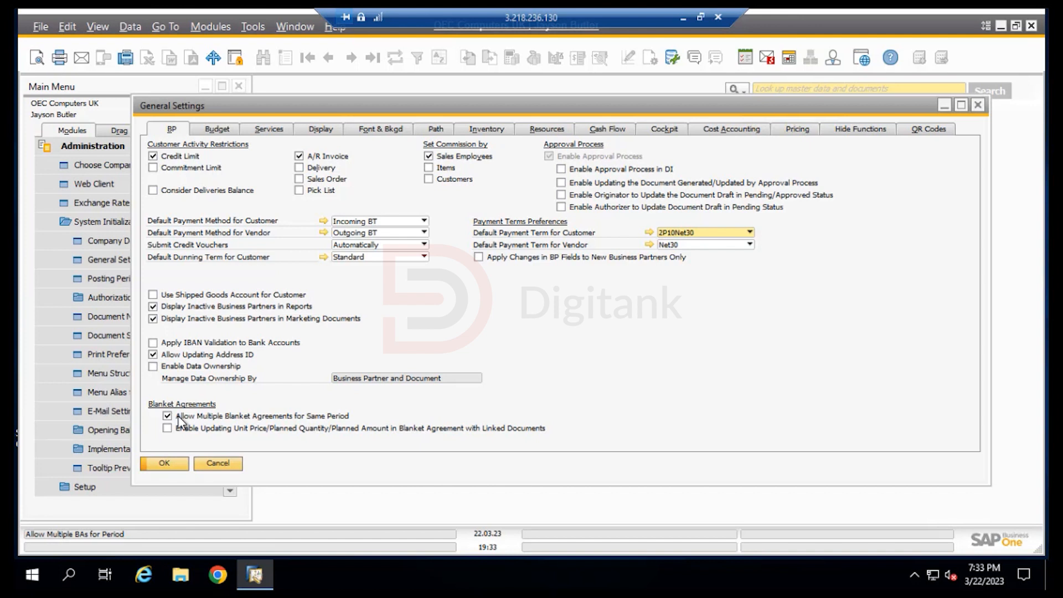
click(165, 463)
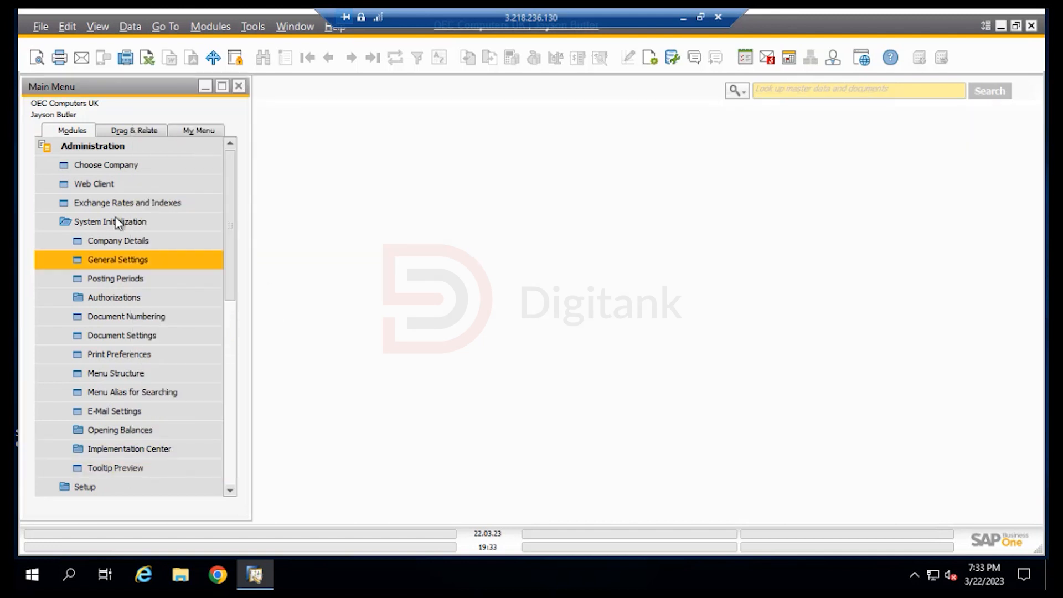
click(132, 142)
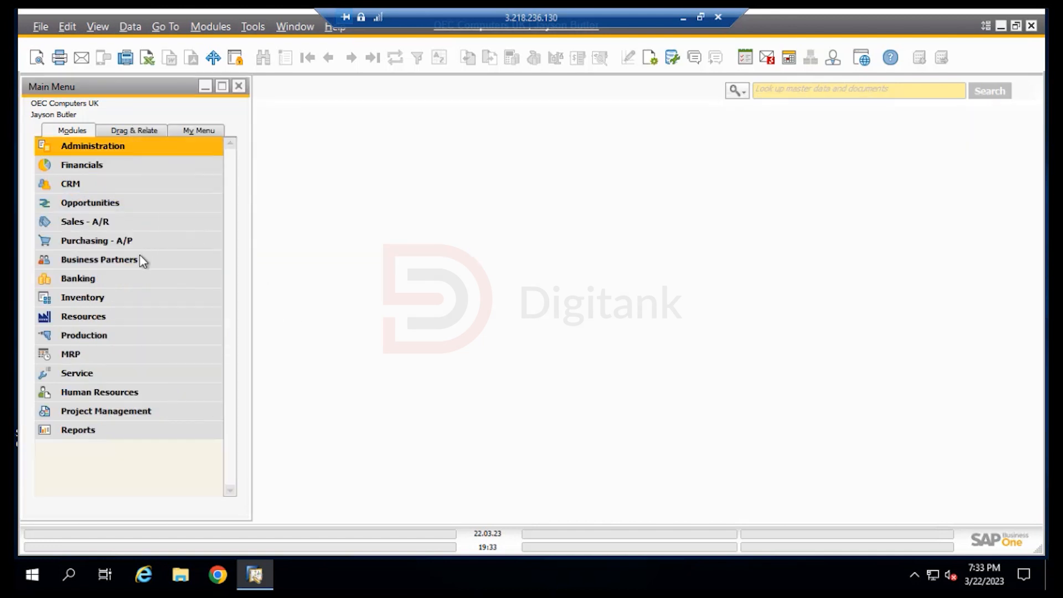
Start a new sales blanket agreement in the Sales - A/R module
click(149, 227)
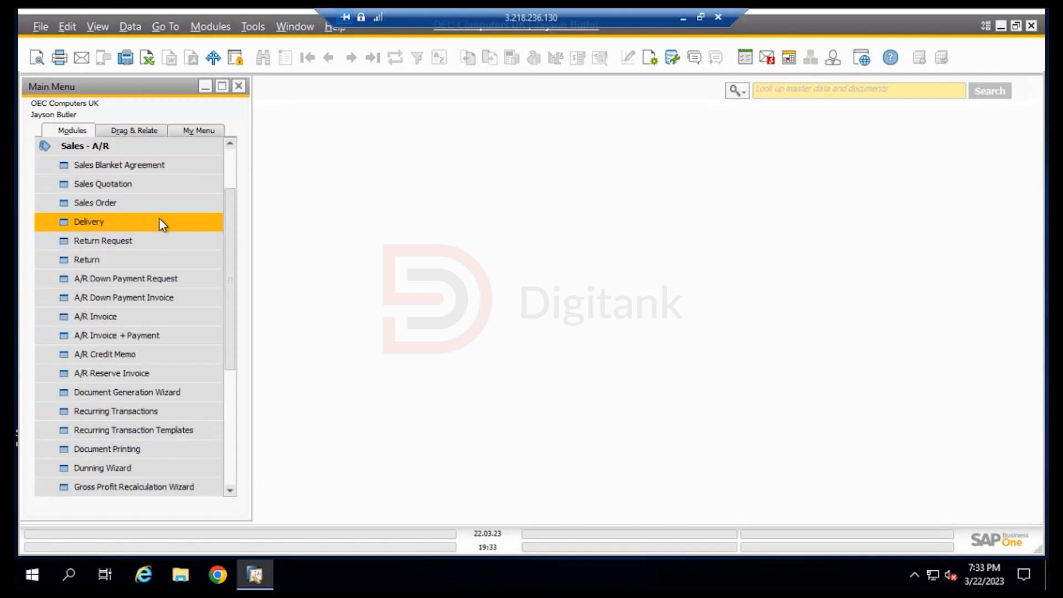
click(150, 167)
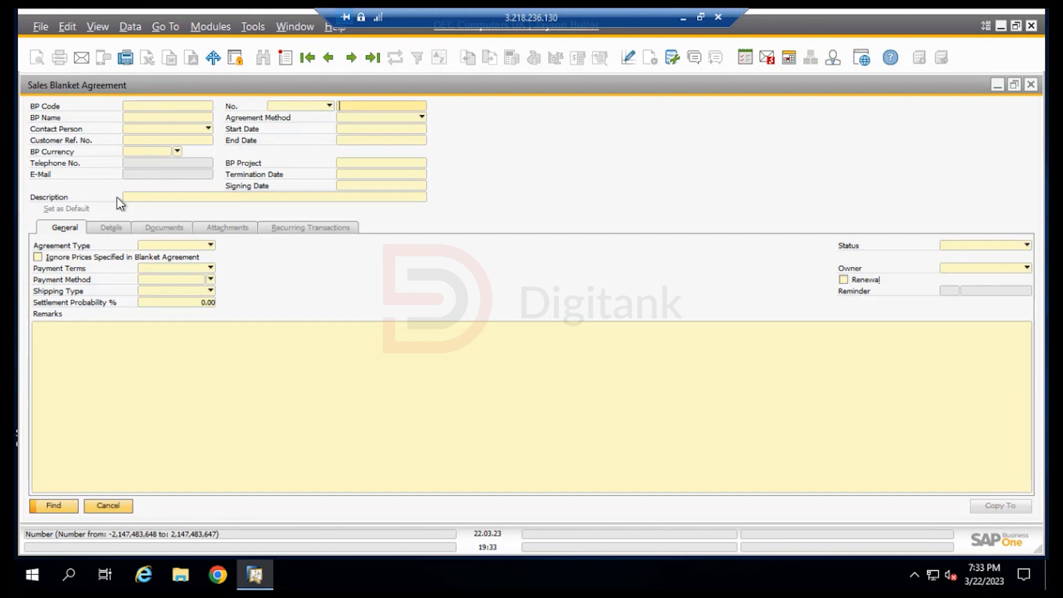
click(68, 505)
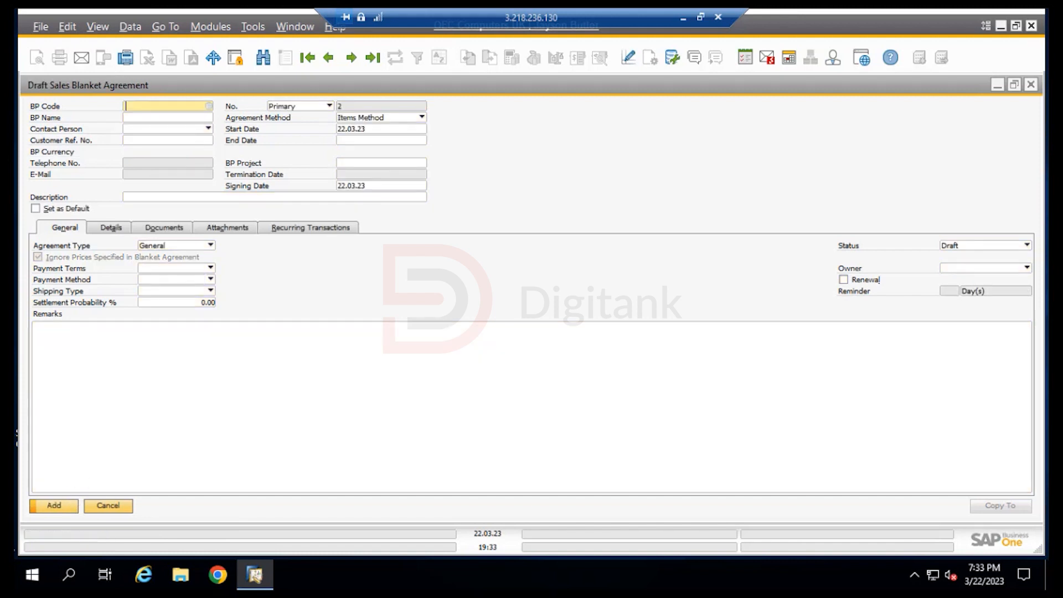
Choose Microchips from the list of business partners as the customer of the agreement
click(210, 106)
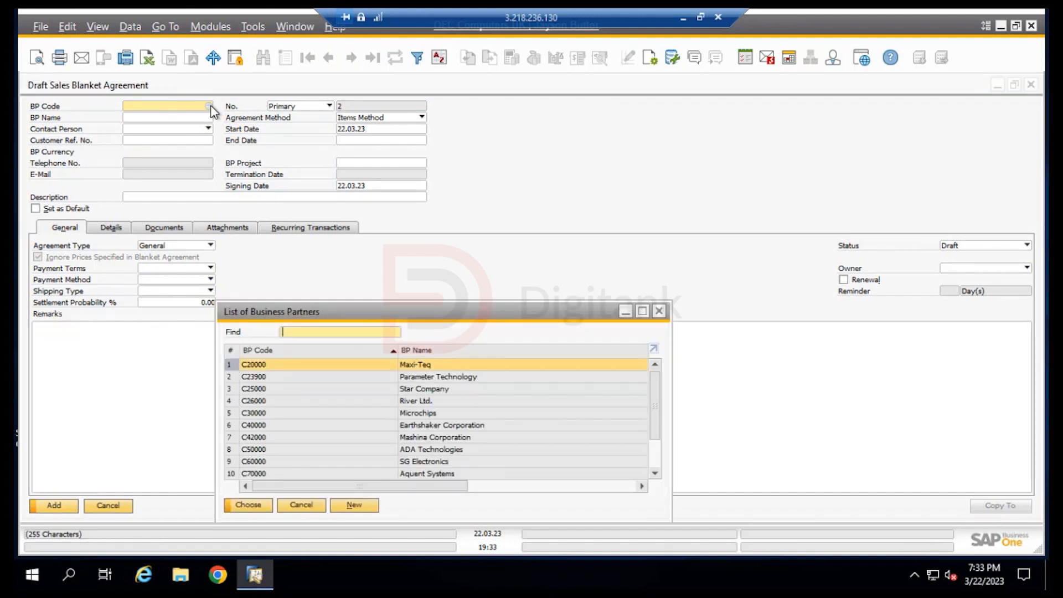
drag(426, 306, 451, 235)
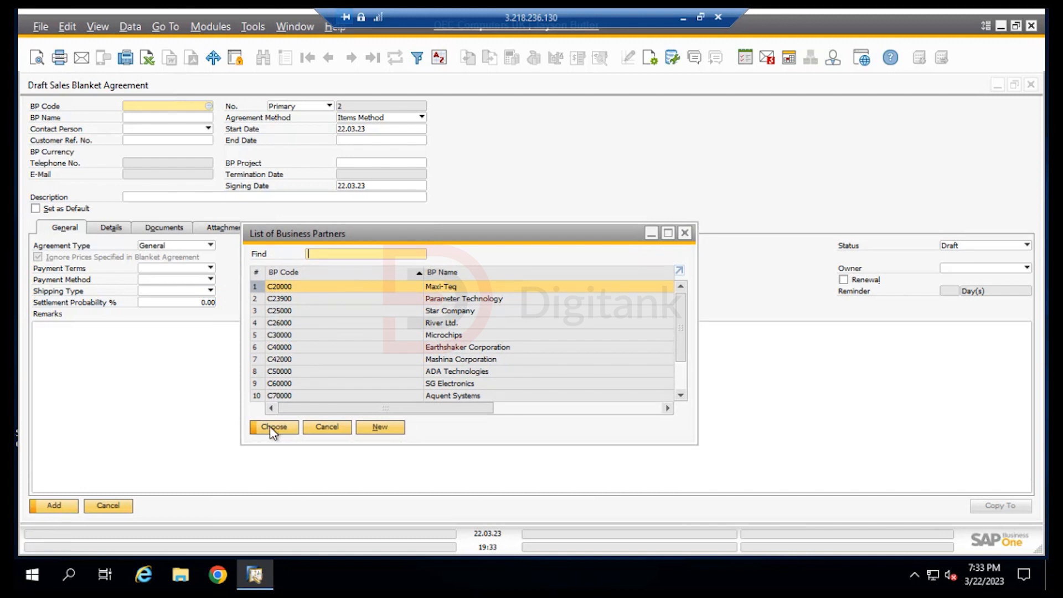
click(433, 335)
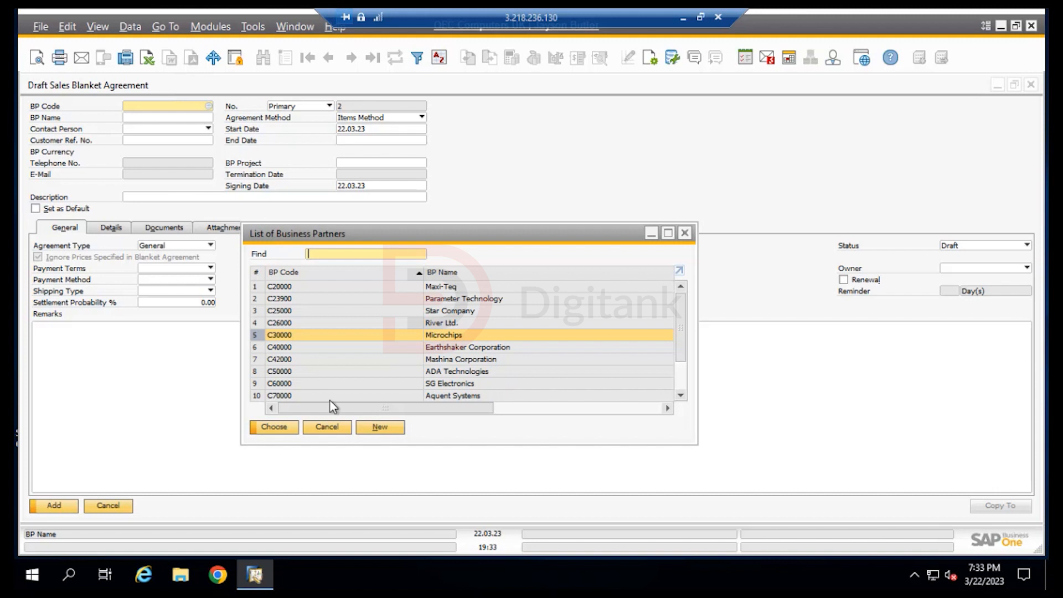
click(274, 427)
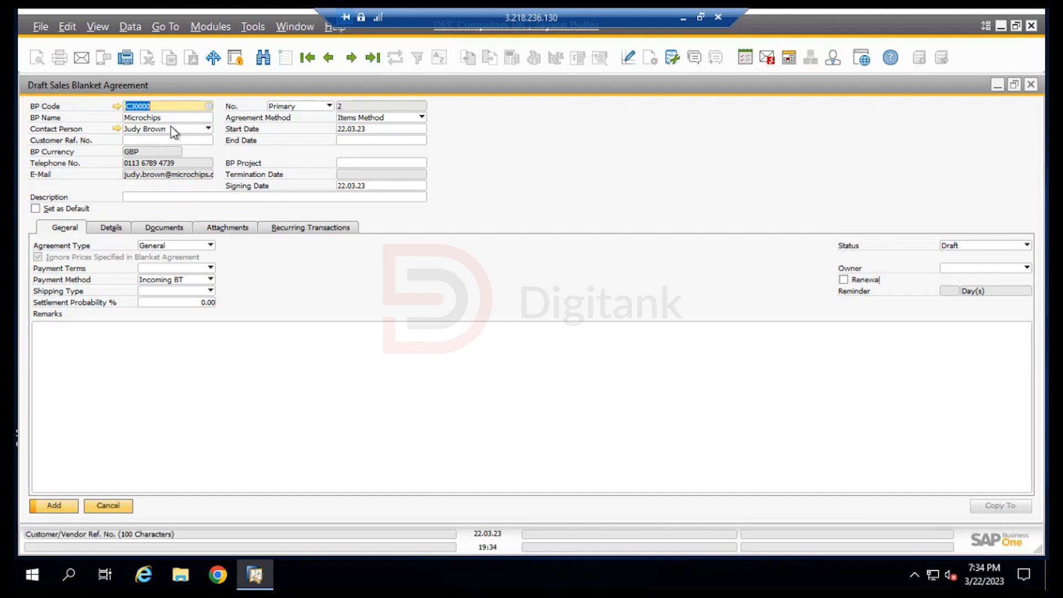
Switch the agreement's numbering series to Manual and set its number to 5
click(328, 106)
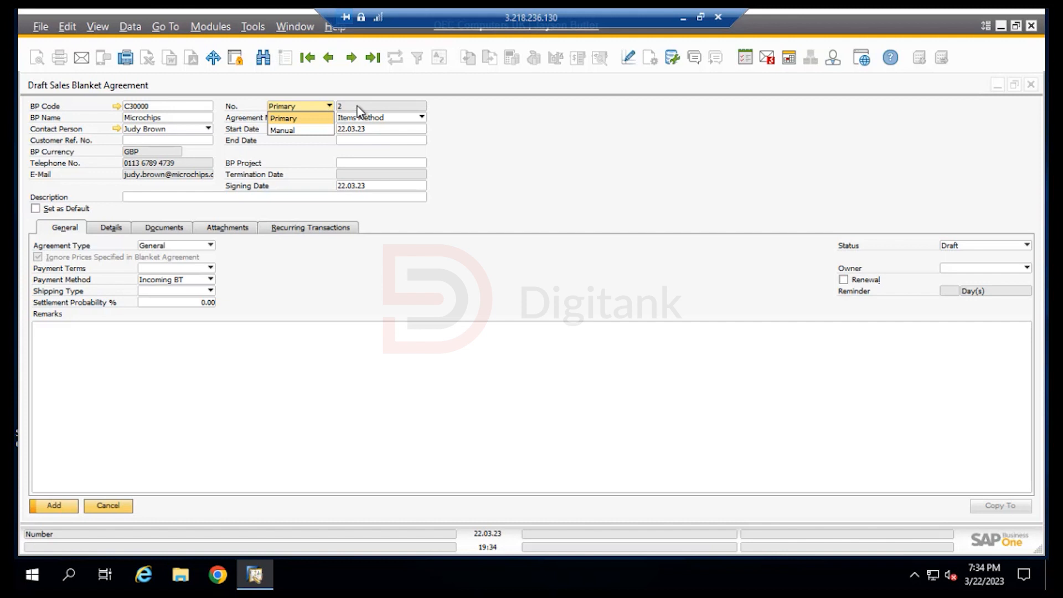
click(296, 130)
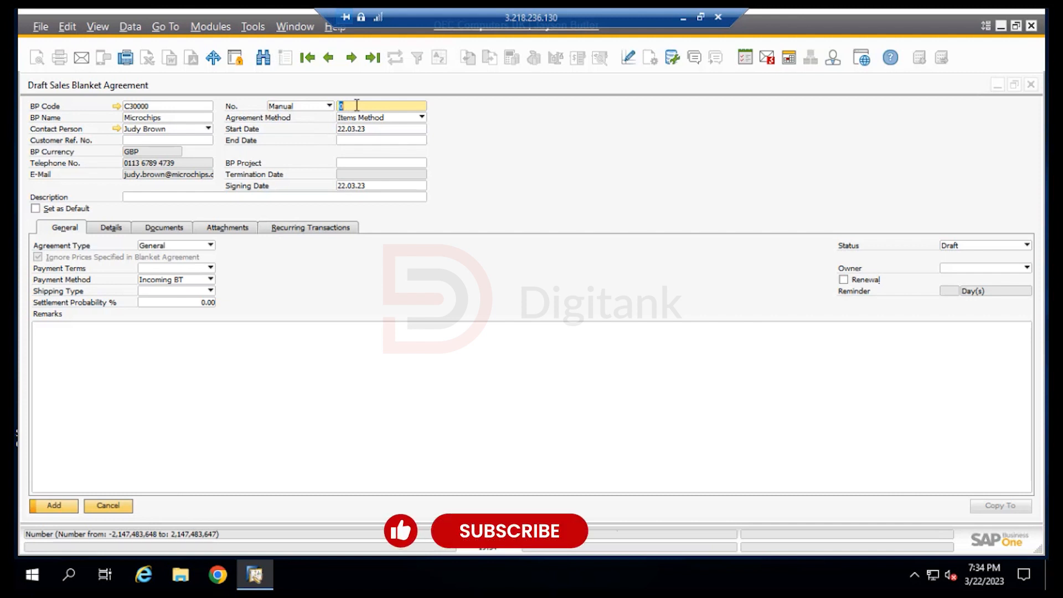
text(05)
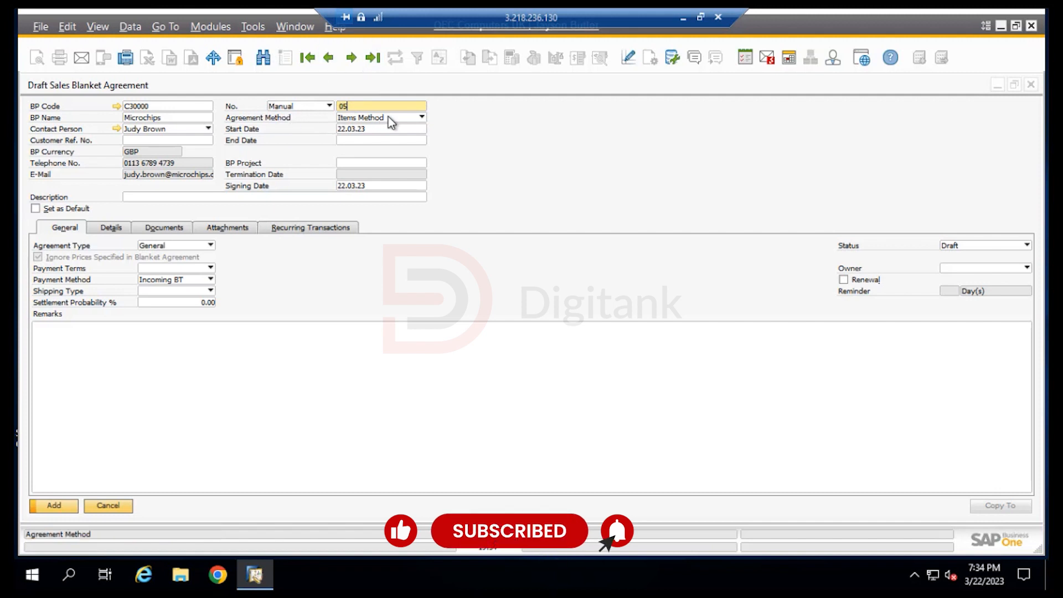
Set the agreement's end date to 31.03.23
click(370, 139)
click(423, 140)
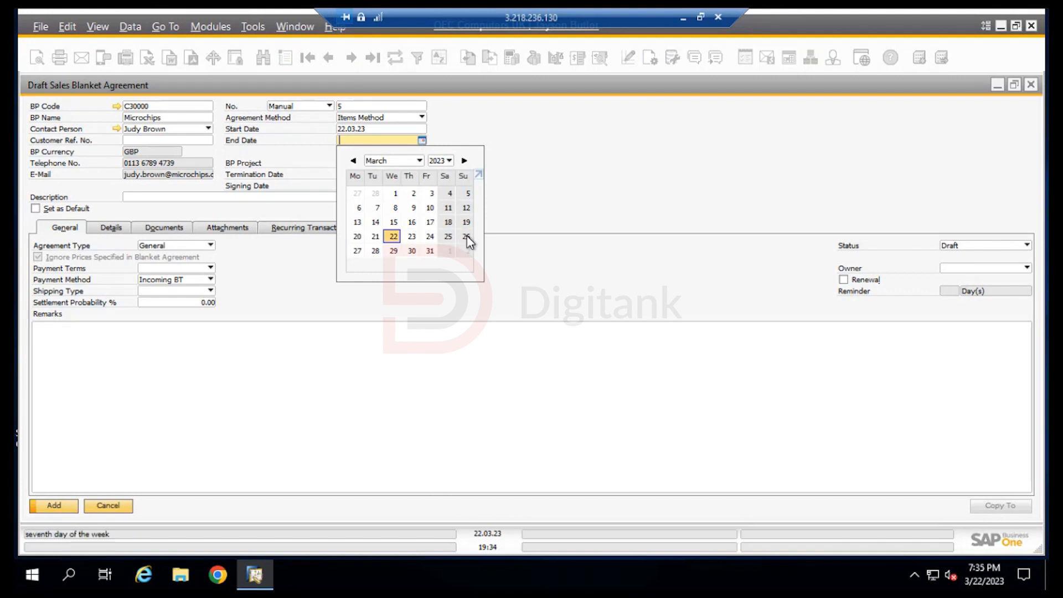
click(429, 252)
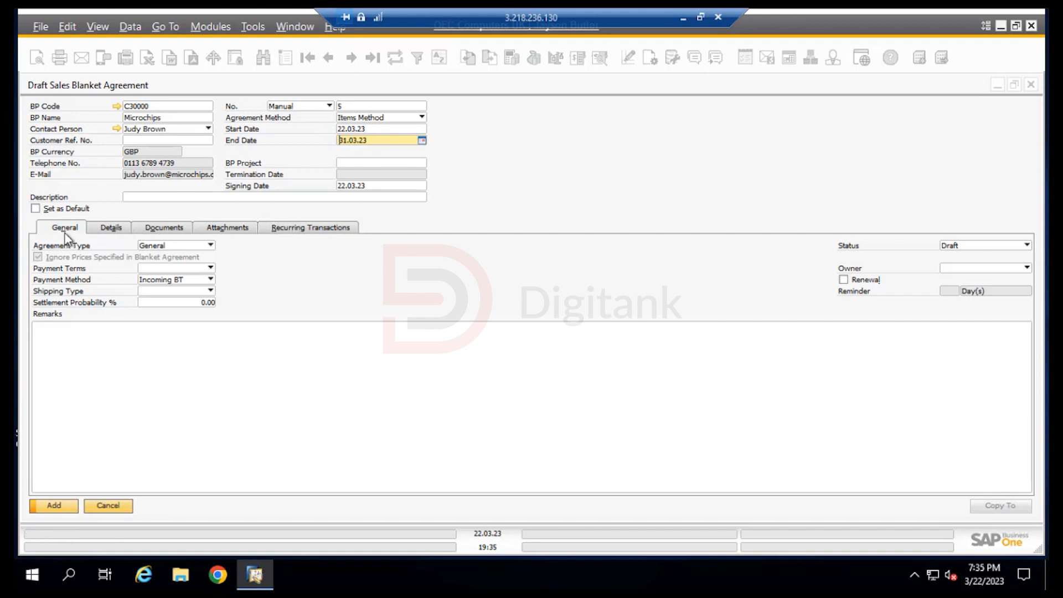
Enter "Blanket Agreement Microchips" as the agreement's description
click(191, 197)
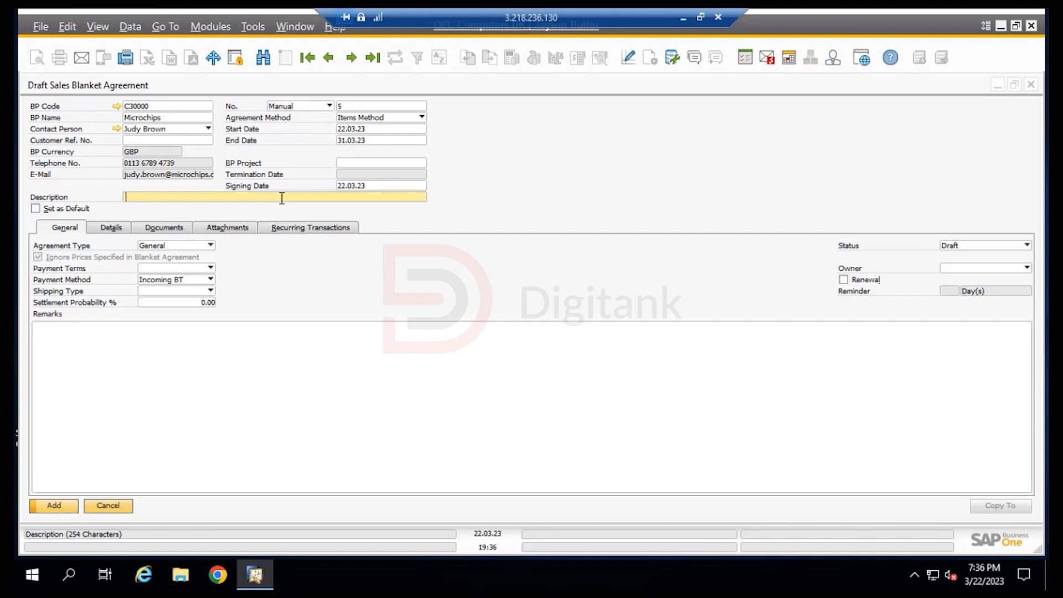
text(Blanket Agreement Microschips)
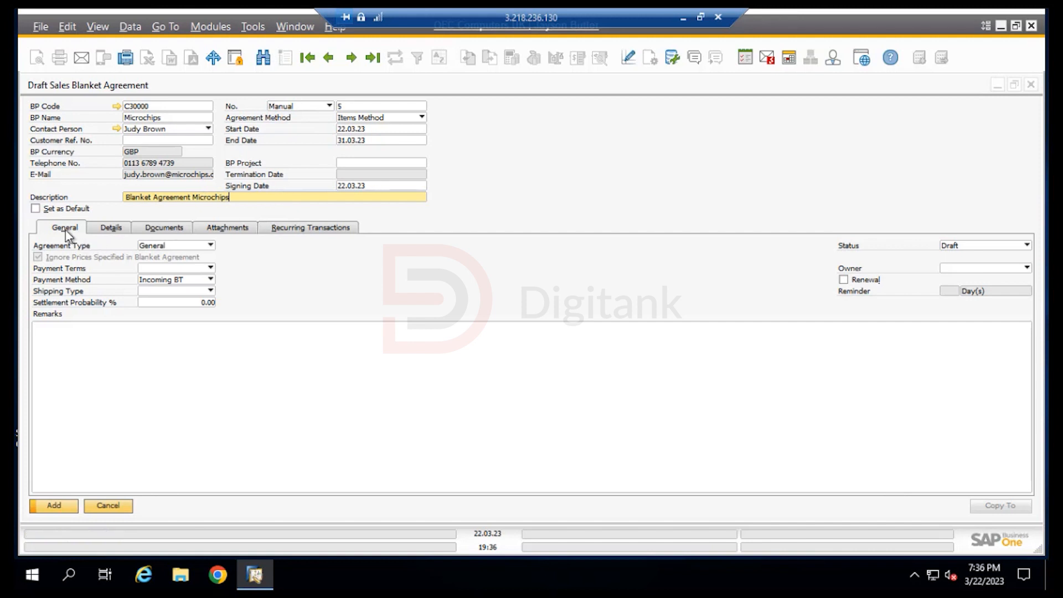
Set the agreement type to Specific and the agreement status to Approved
click(190, 247)
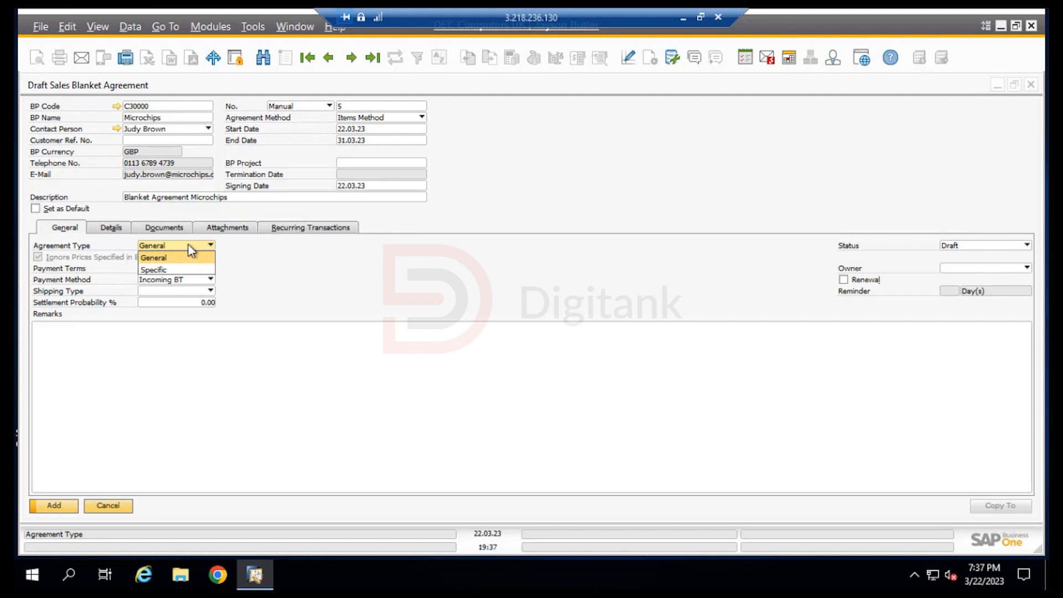
click(174, 270)
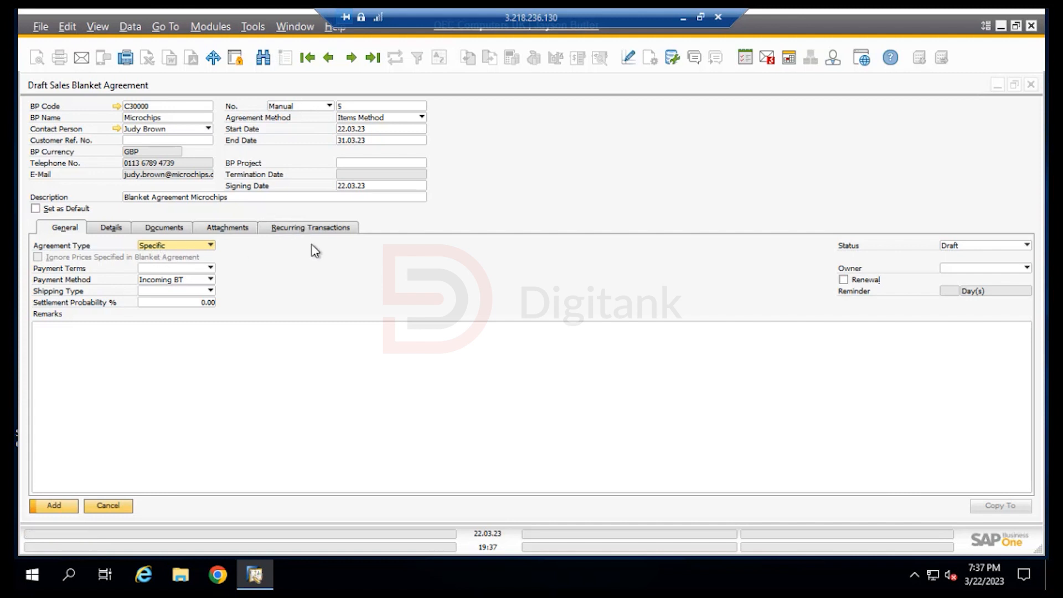
click(993, 245)
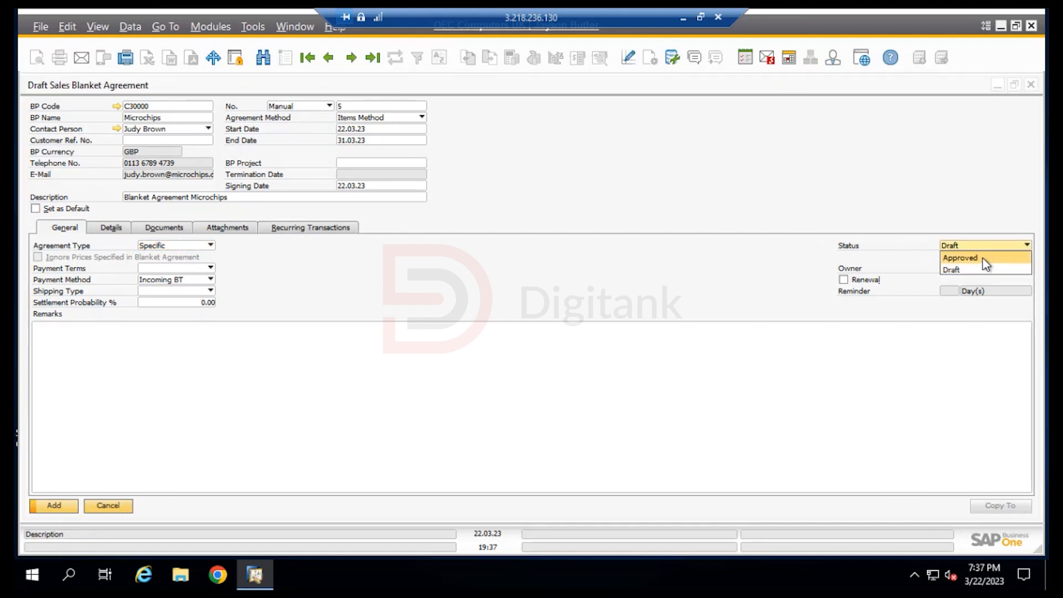
click(985, 259)
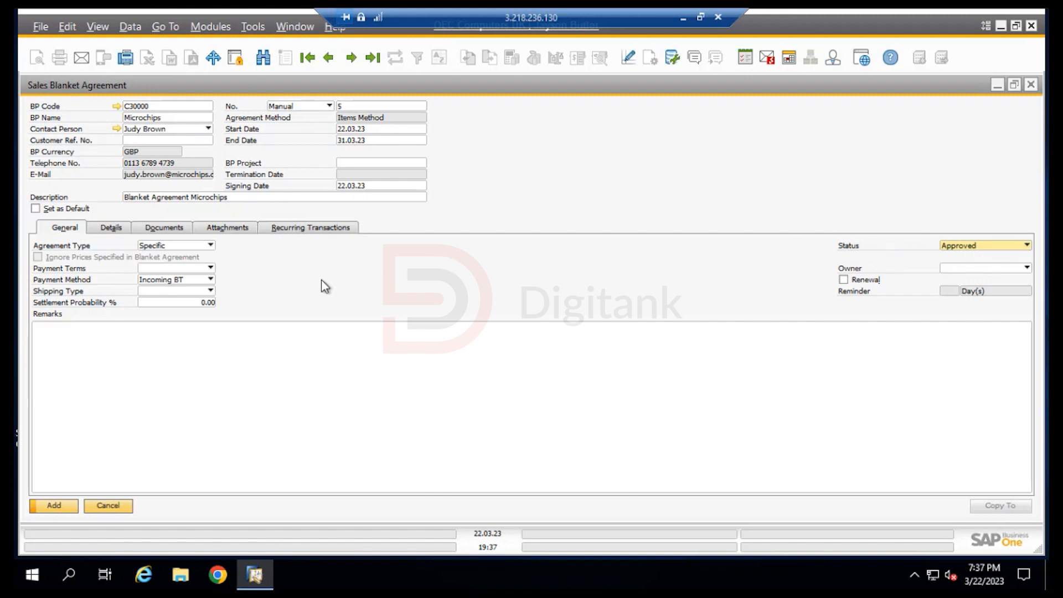
Set the settlement probability to 100% and review the available shipping types and payment terms
click(177, 306)
text(1)
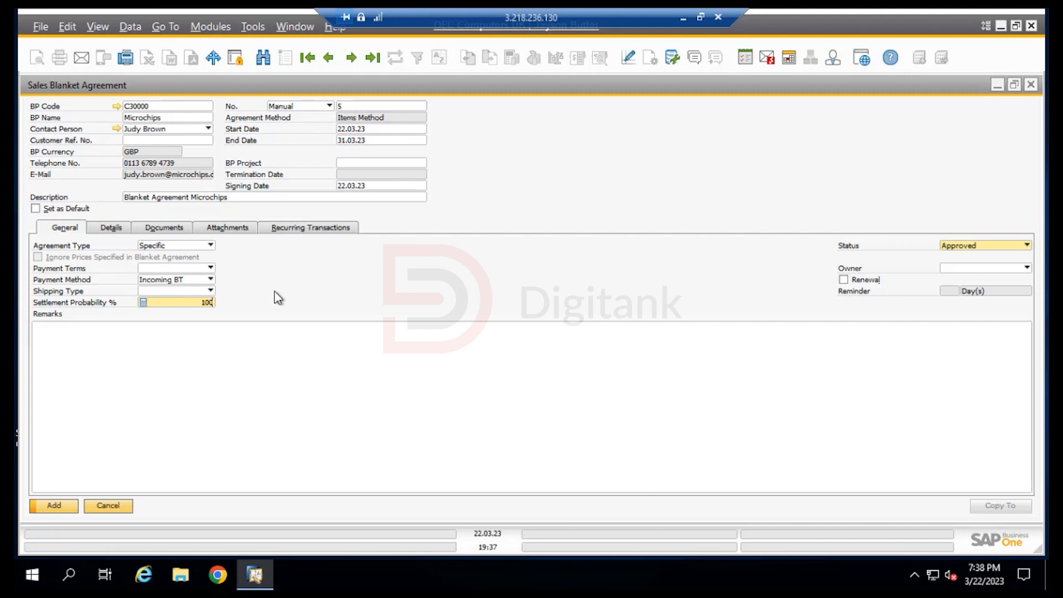
click(209, 292)
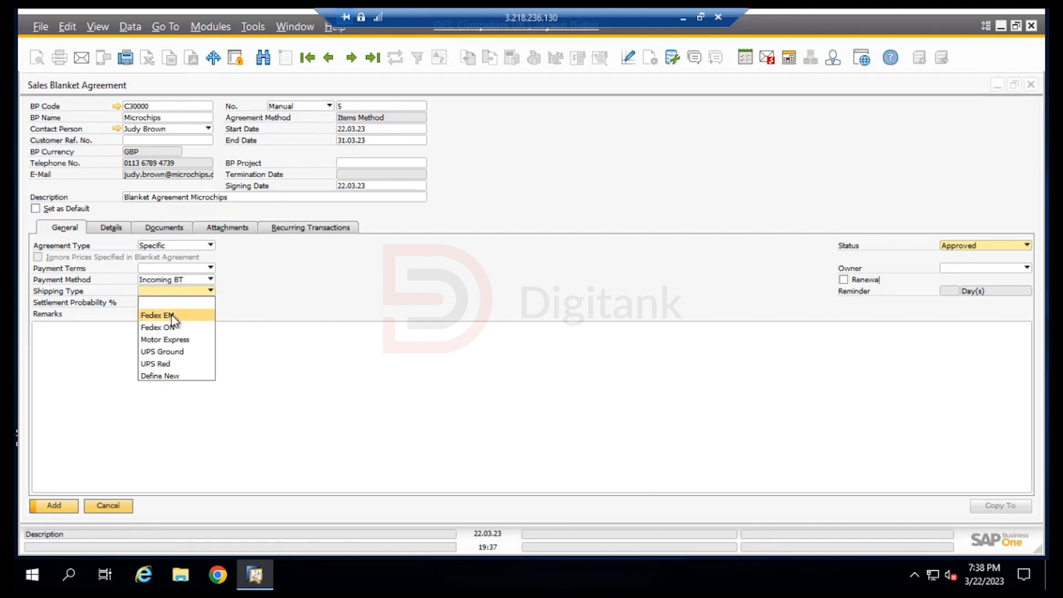
click(399, 294)
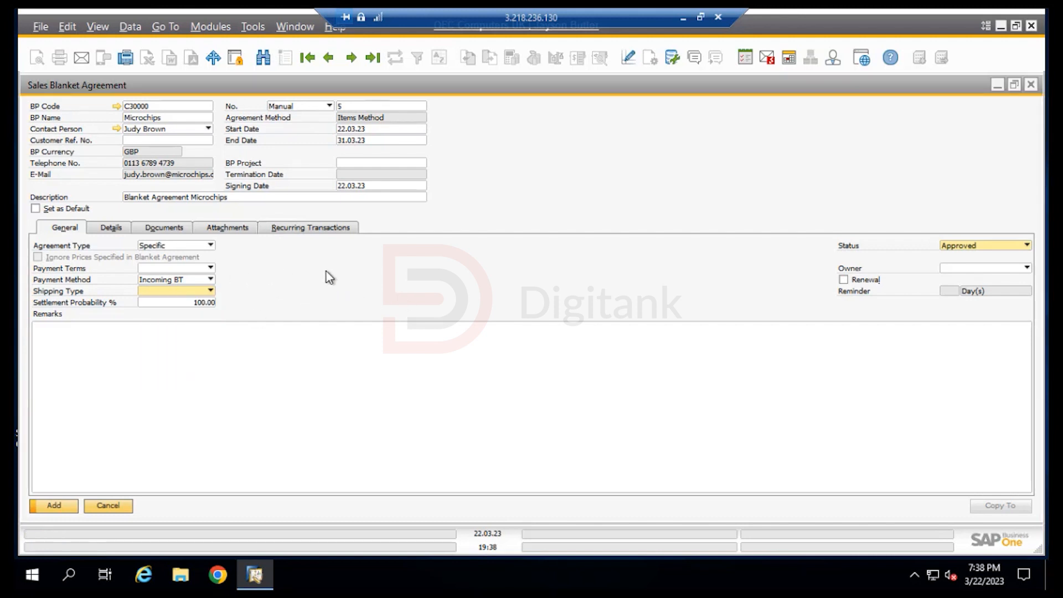
click(210, 268)
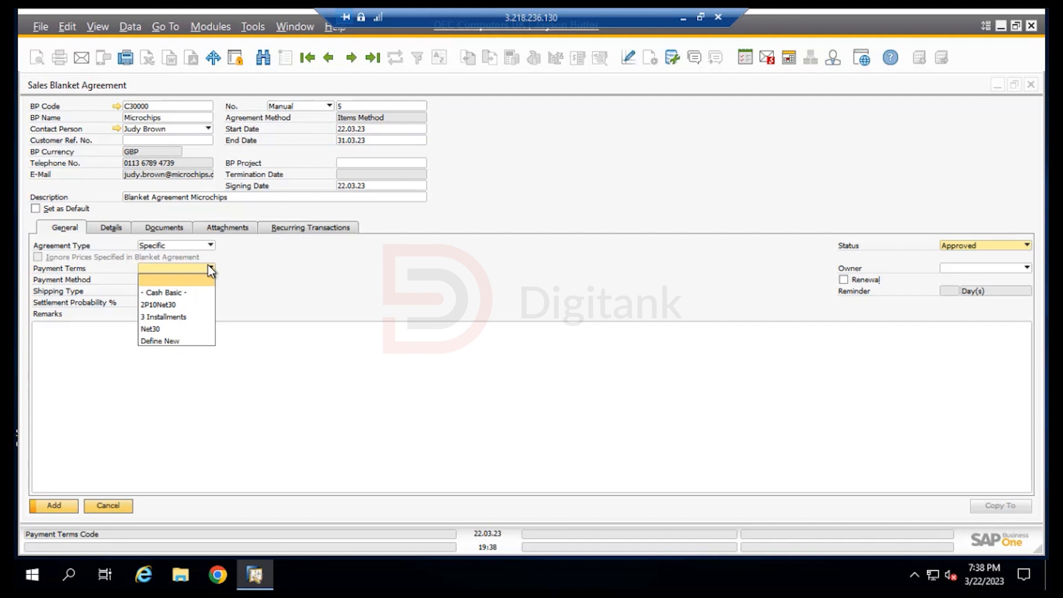
click(323, 270)
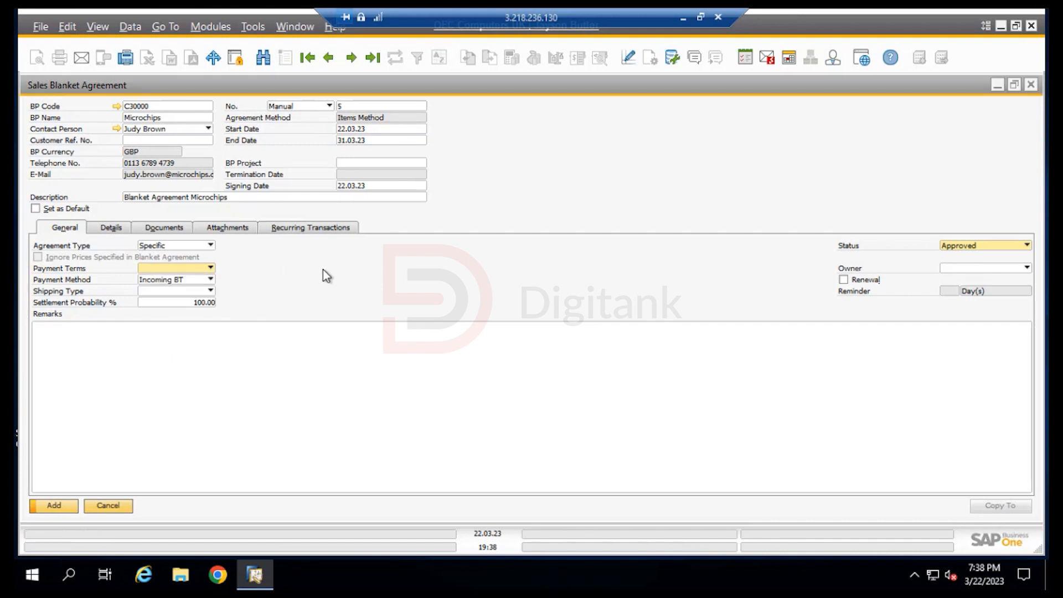
Add the items Motherboard P4 Turbo and Printer Label to the agreement's details from the item list
click(113, 229)
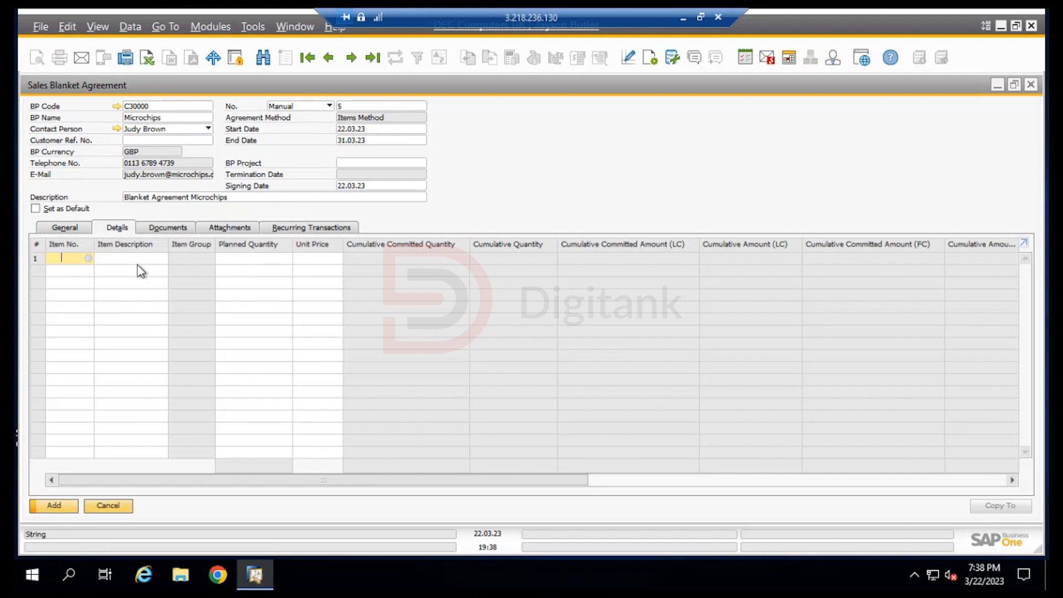
click(89, 258)
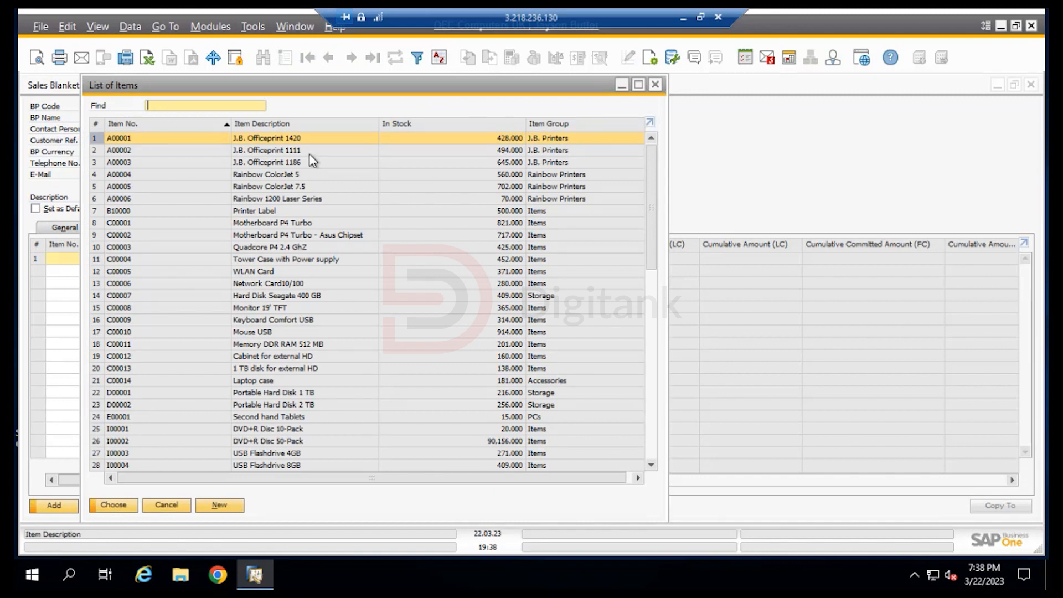
click(236, 225)
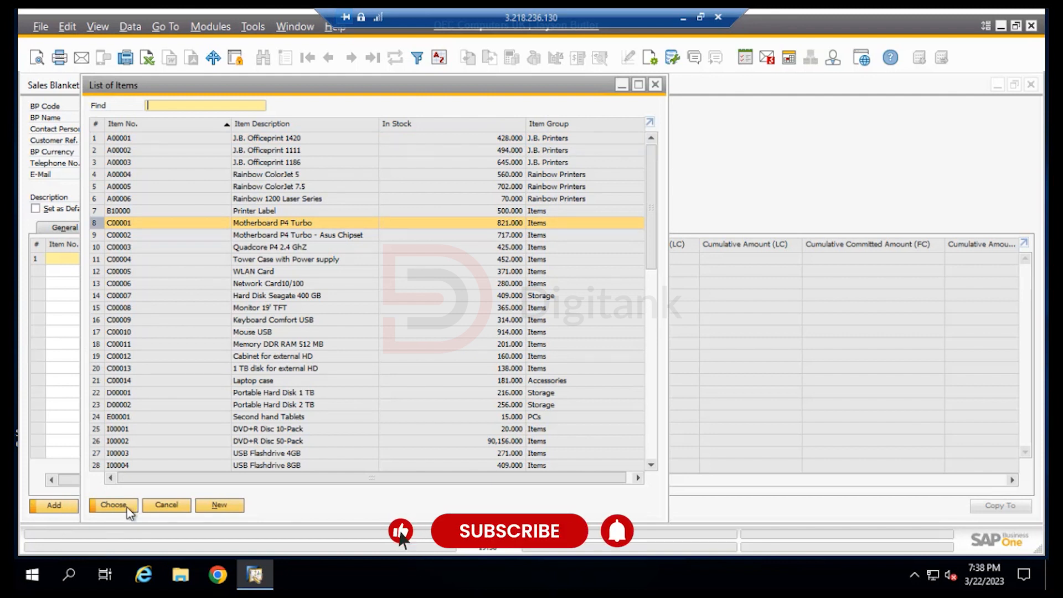
ctrl+click(280, 211)
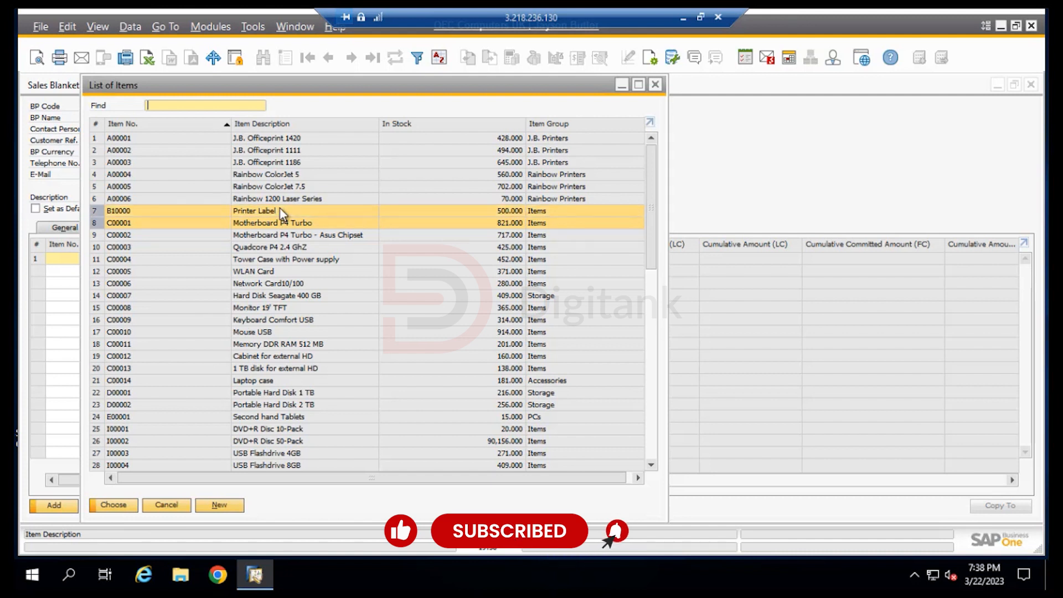
click(114, 505)
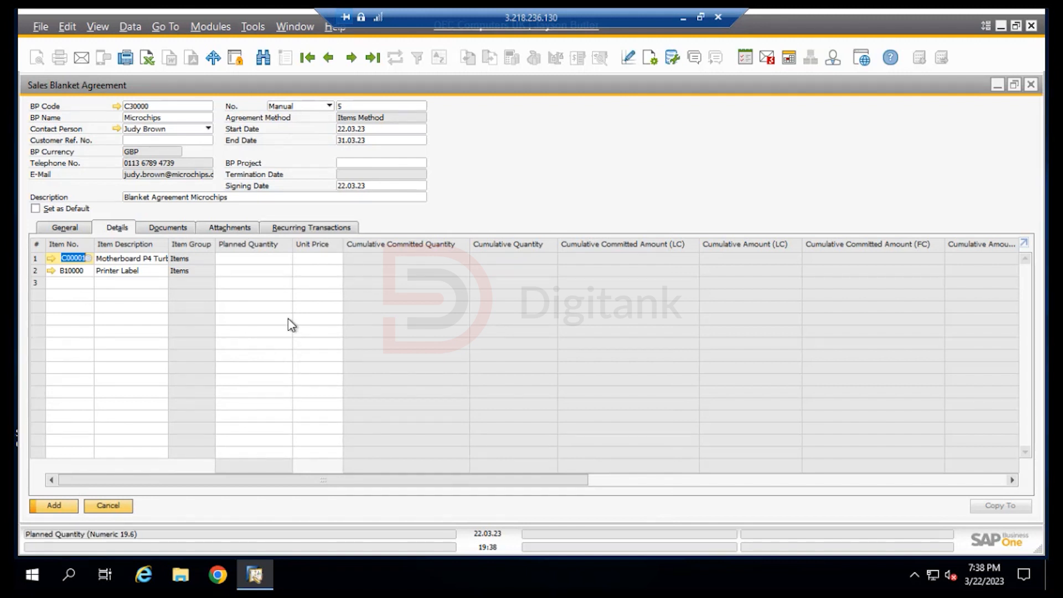
Set the planned quantity to 100 for Motherboard P4 Turbo and 50 for Printer Label
click(268, 259)
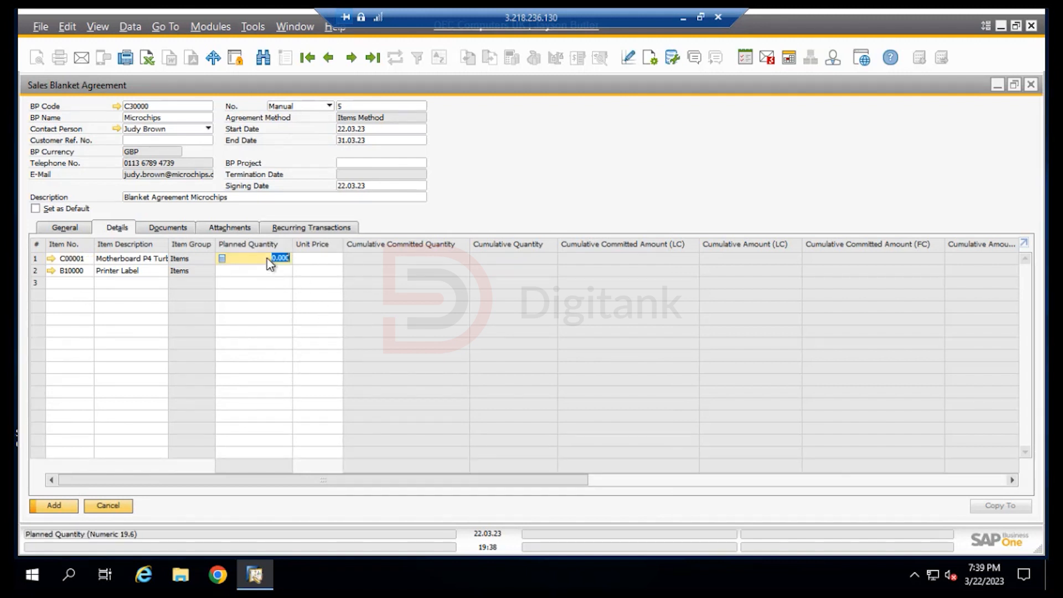
text(100)
click(261, 275)
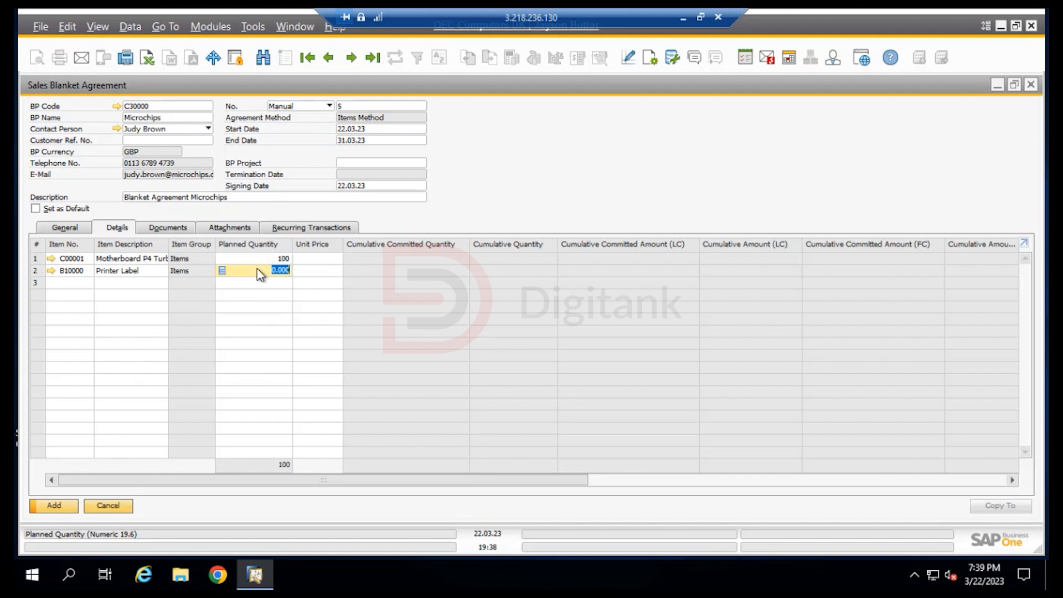
text(50)
Check the base price in the Motherboard P4 Turbo item master data and set its agreement unit price to 100
click(330, 258)
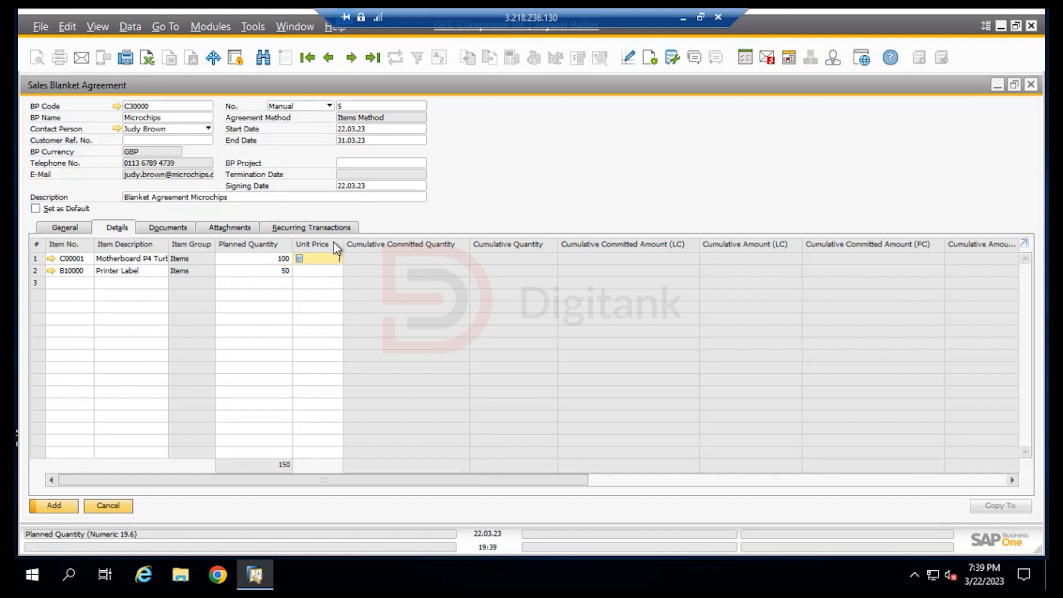
click(52, 259)
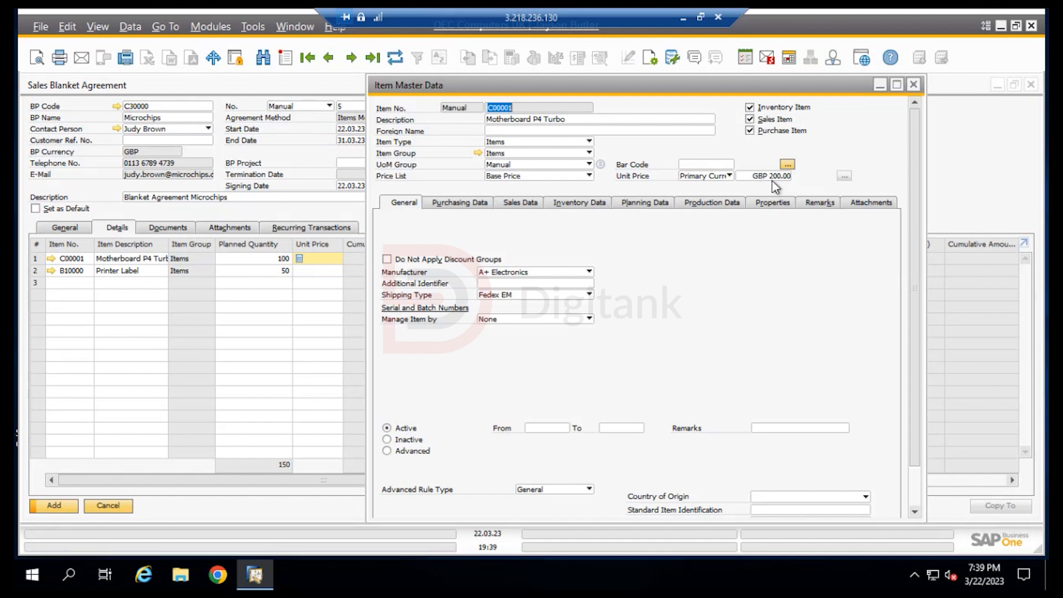
click(914, 85)
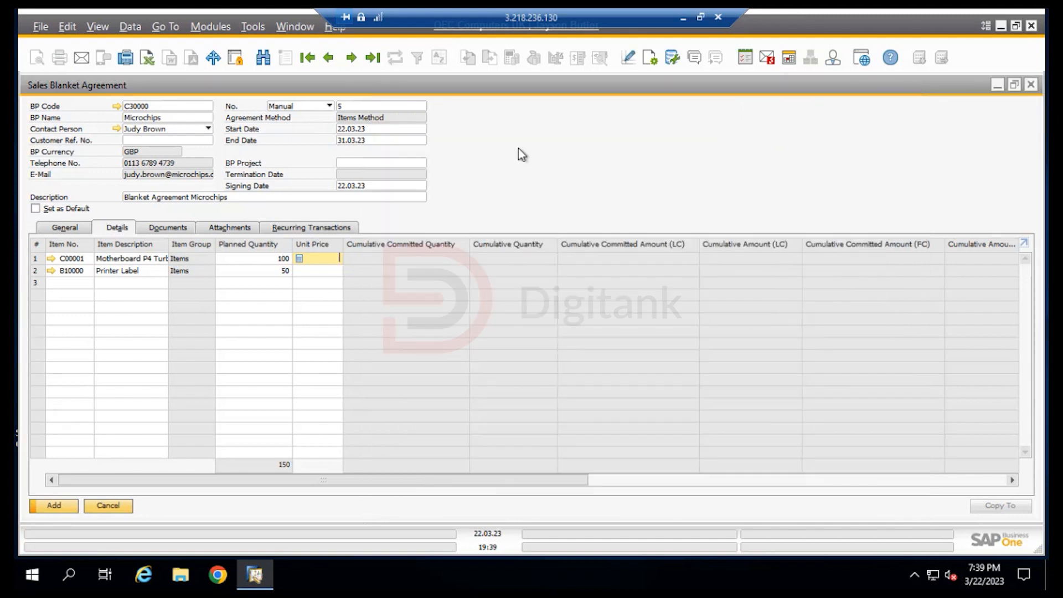
click(322, 255)
text(100)
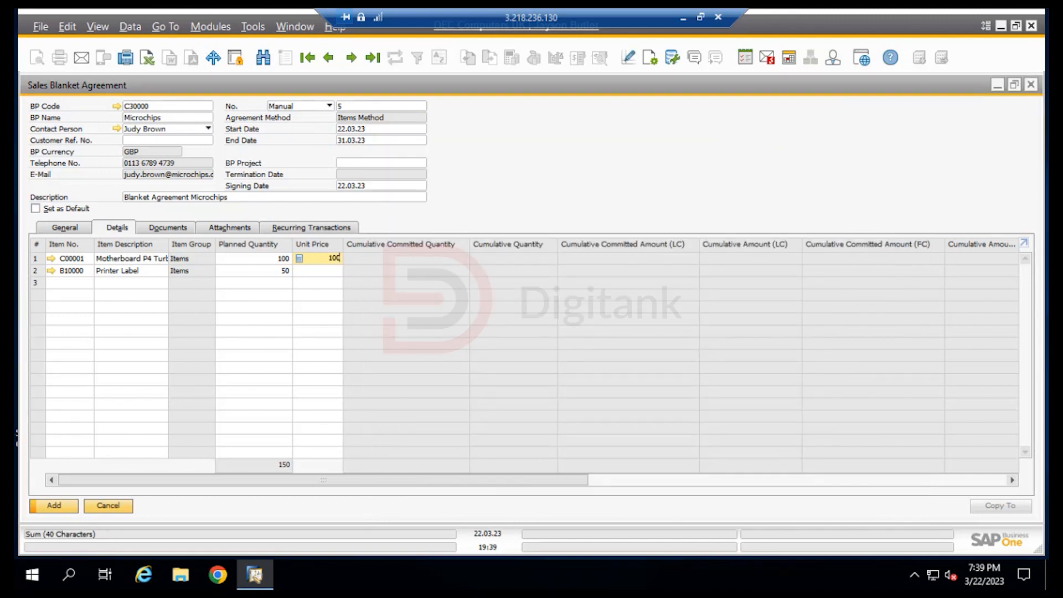
Check the base price in the Printer Label item master data and set its agreement unit price to 3
click(52, 271)
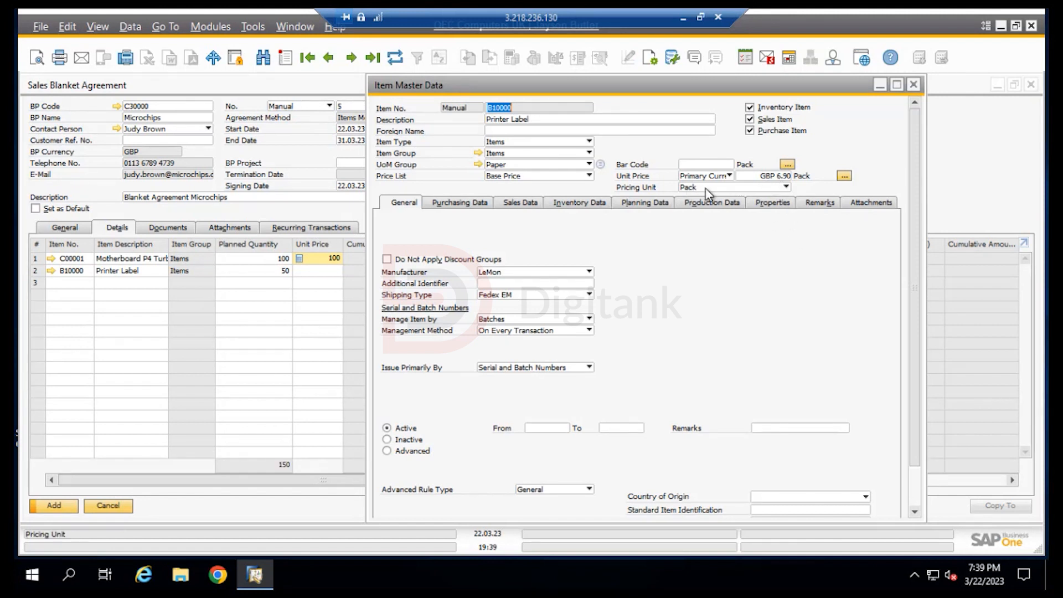
click(914, 84)
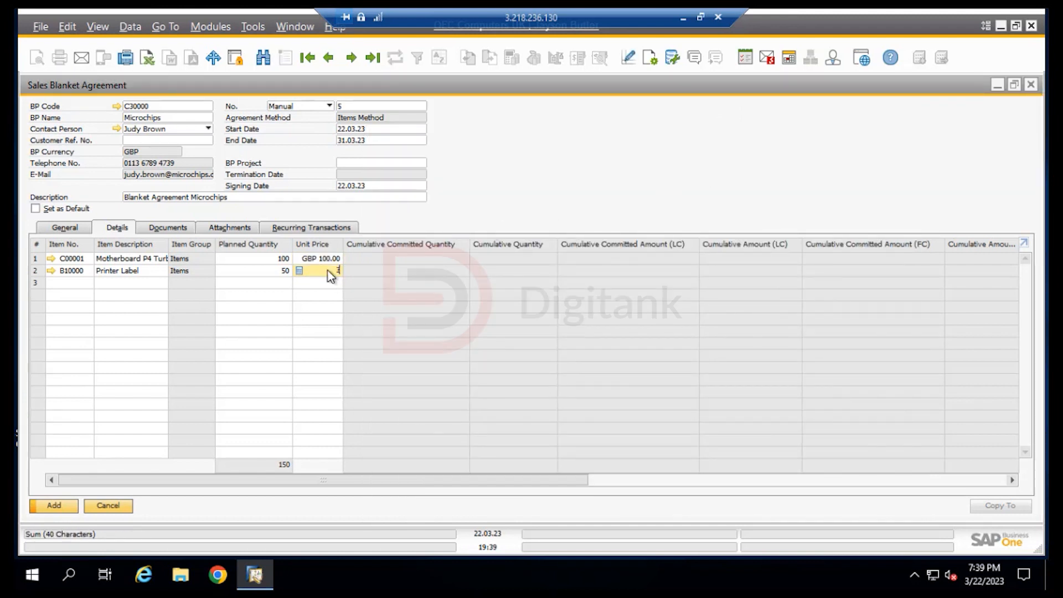
text(3)
Add the blanket agreement, continuing without a default agreement and without line details, and have both answers remembered
drag(581, 479, 929, 494)
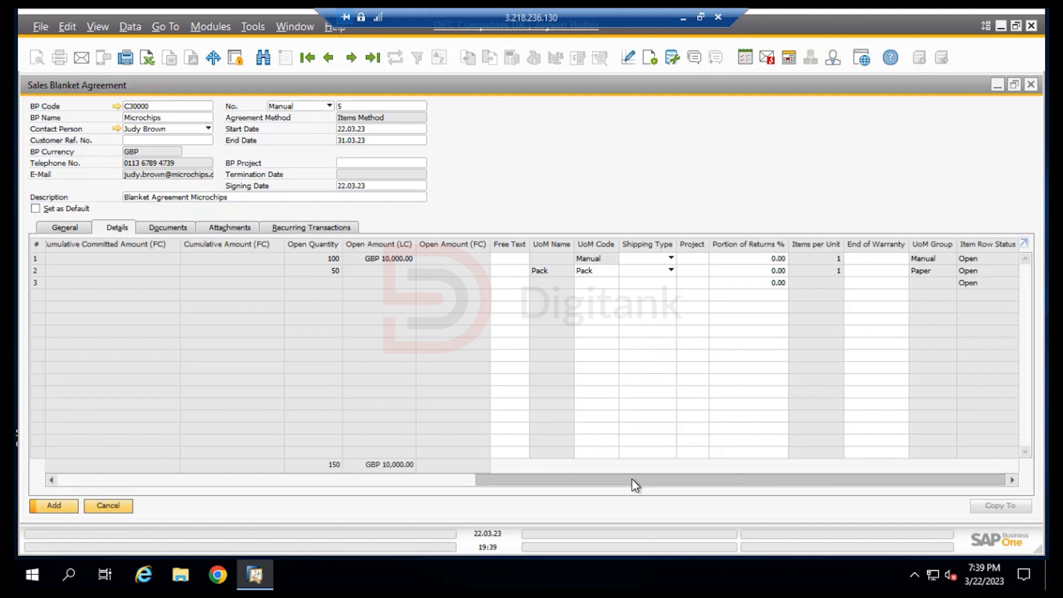
scroll(632, 480, left, 1)
drag(632, 480, 177, 463)
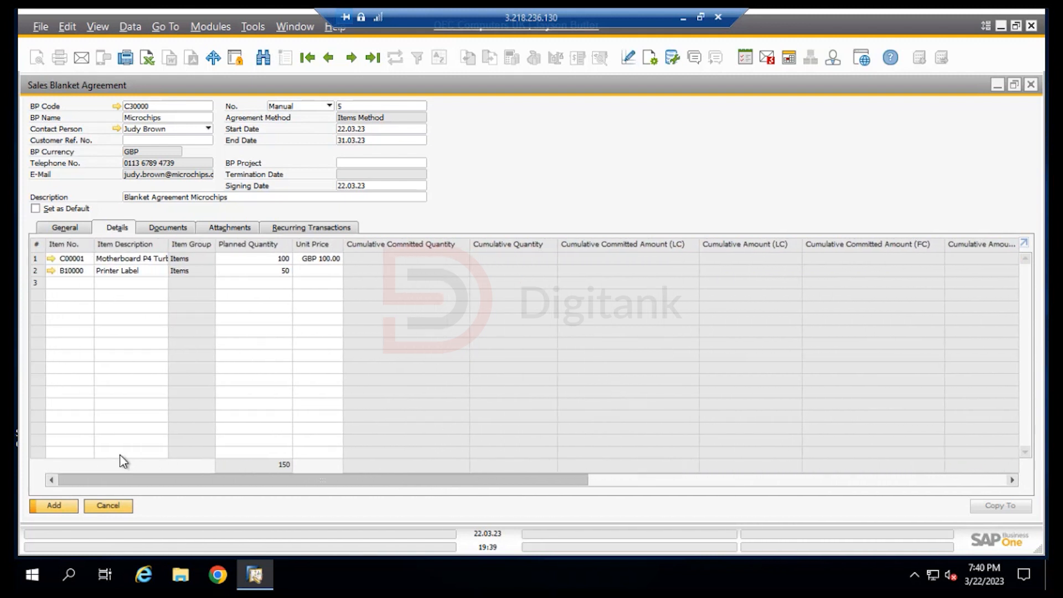
click(51, 507)
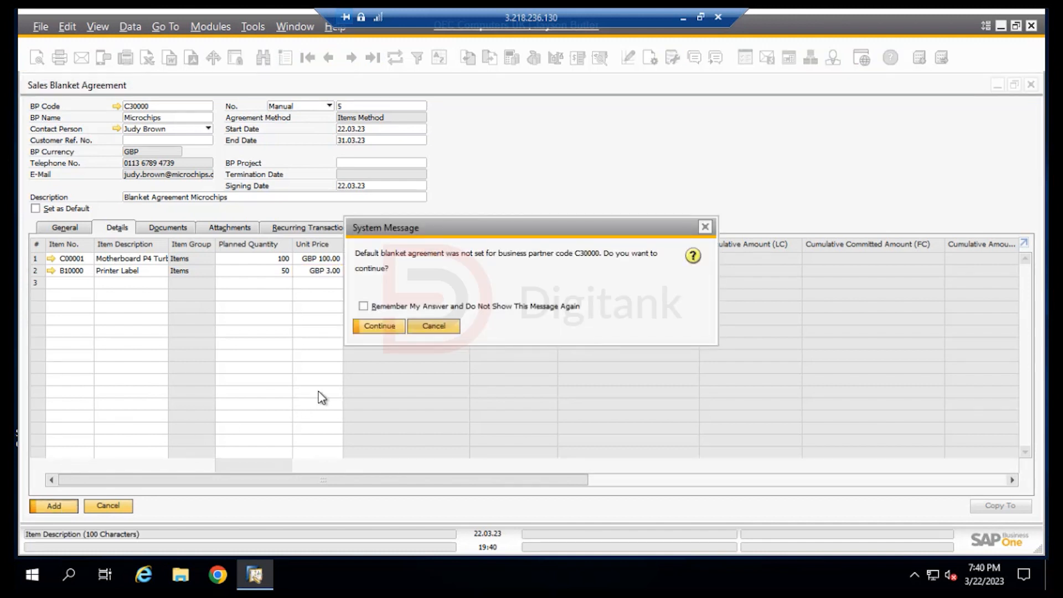
click(363, 306)
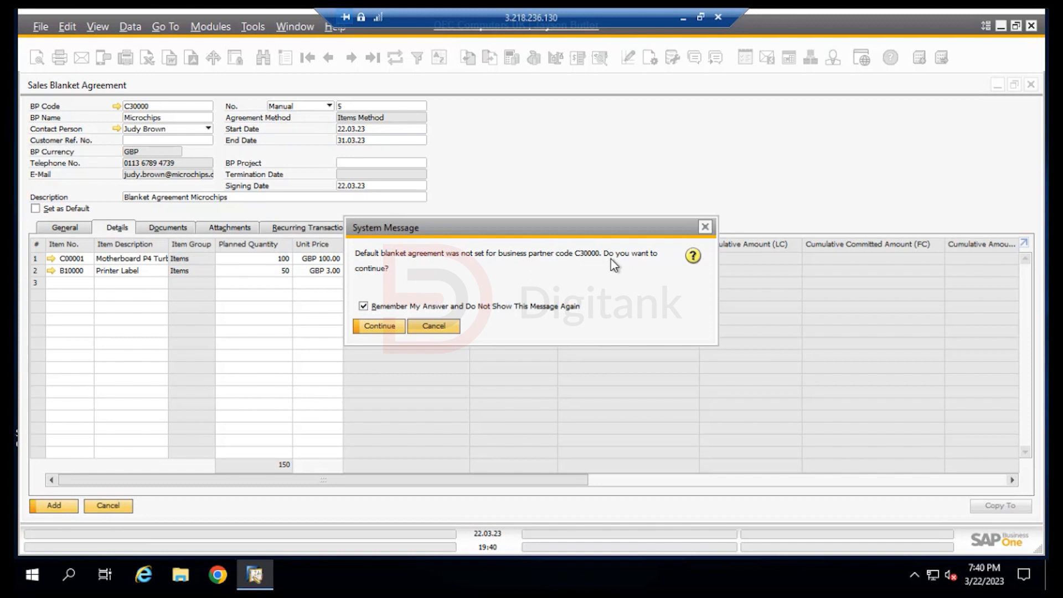
click(389, 327)
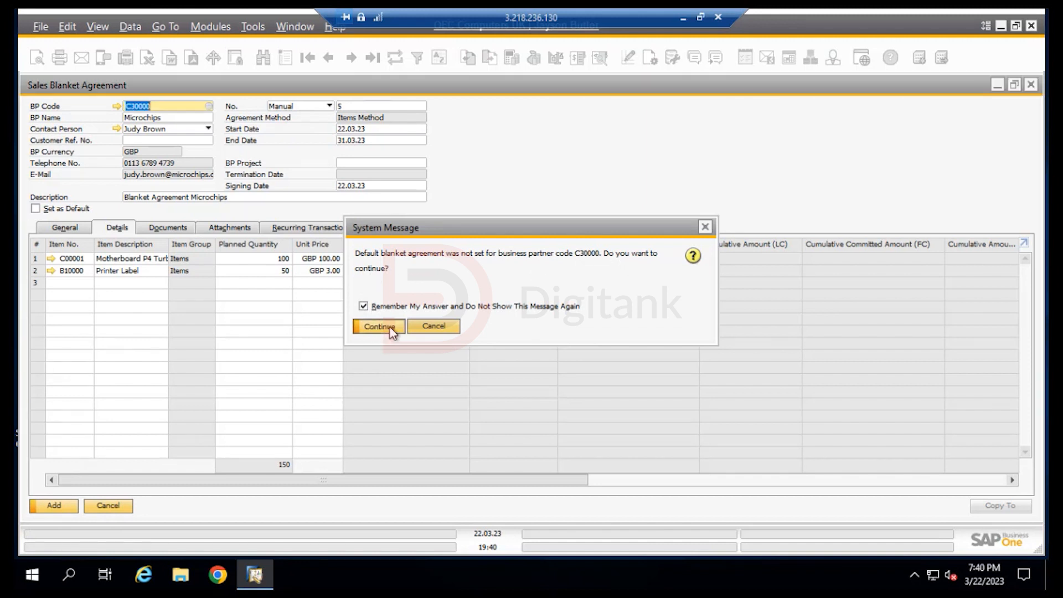
click(363, 307)
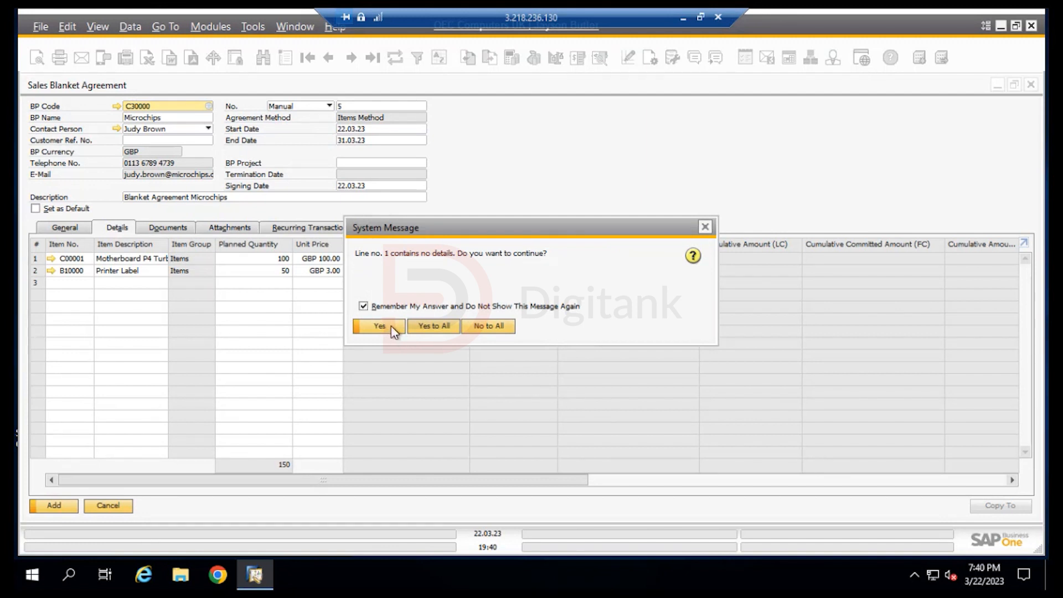
click(392, 328)
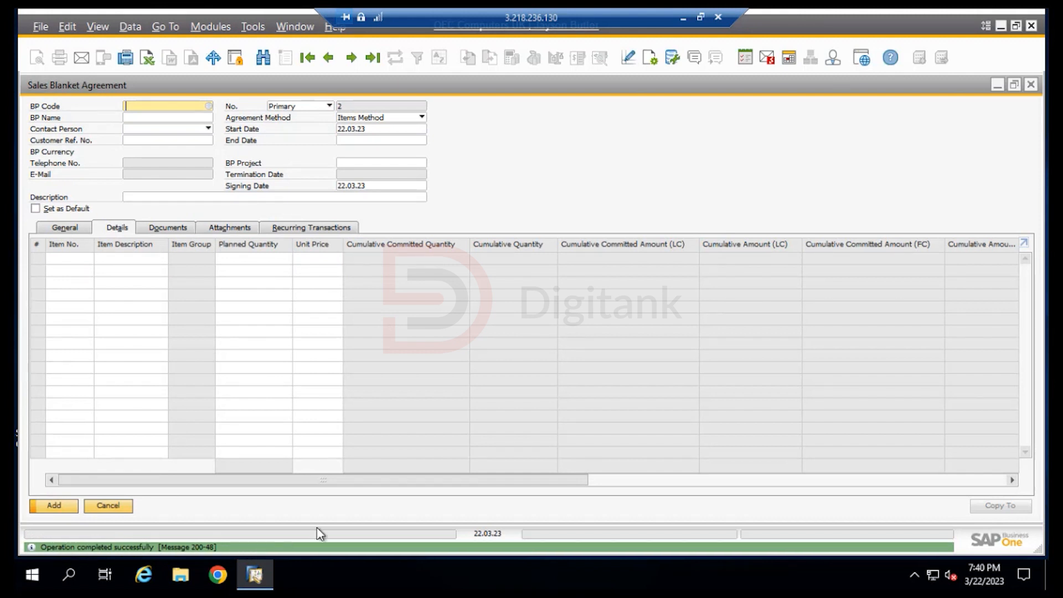
Browse the saved blanket agreements to the last record, review the Microchips agreement and close the form
click(307, 57)
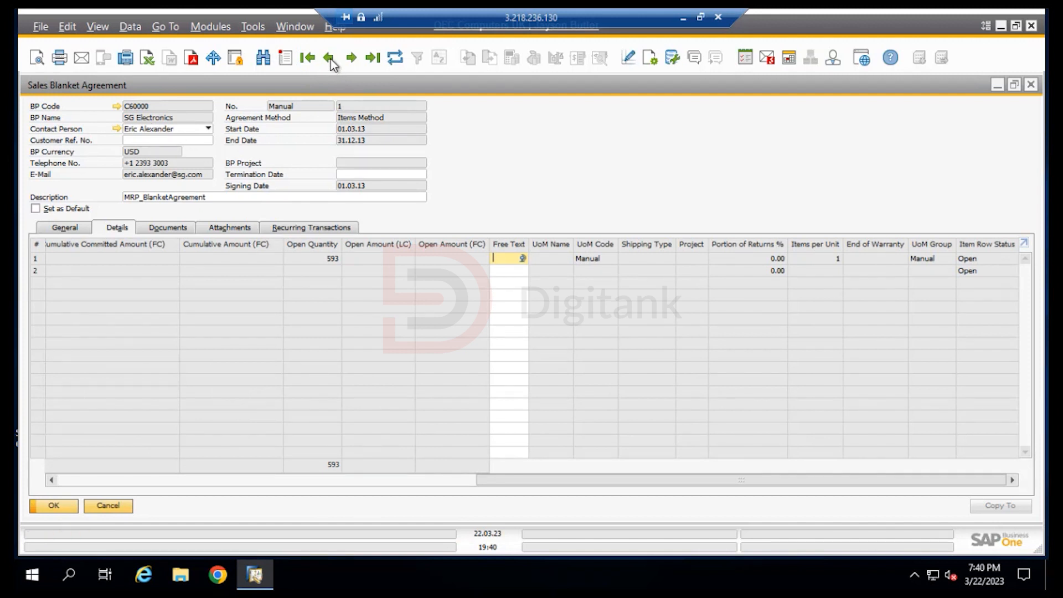
click(373, 60)
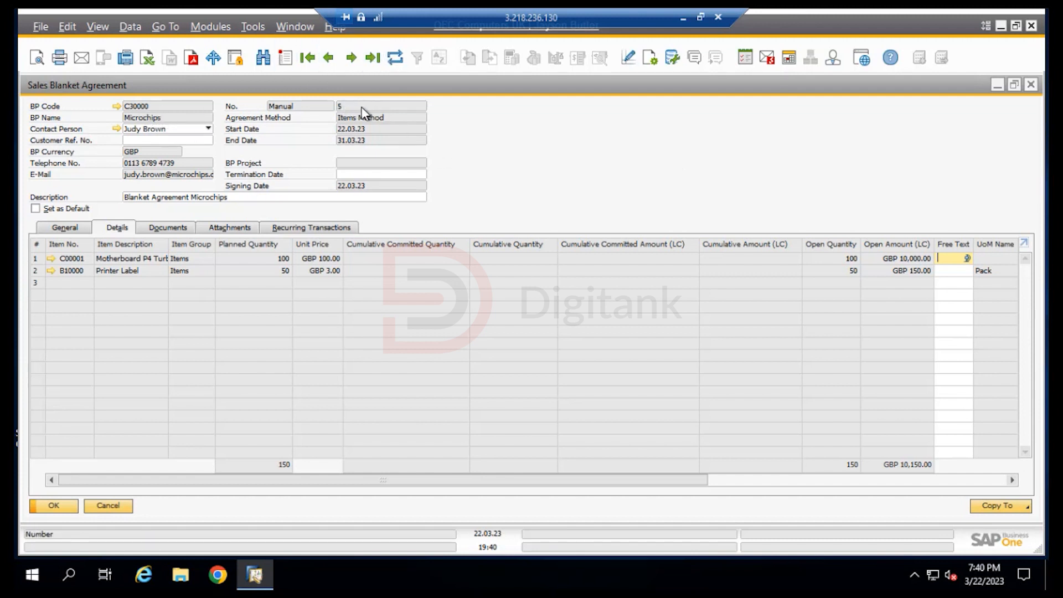
click(1033, 86)
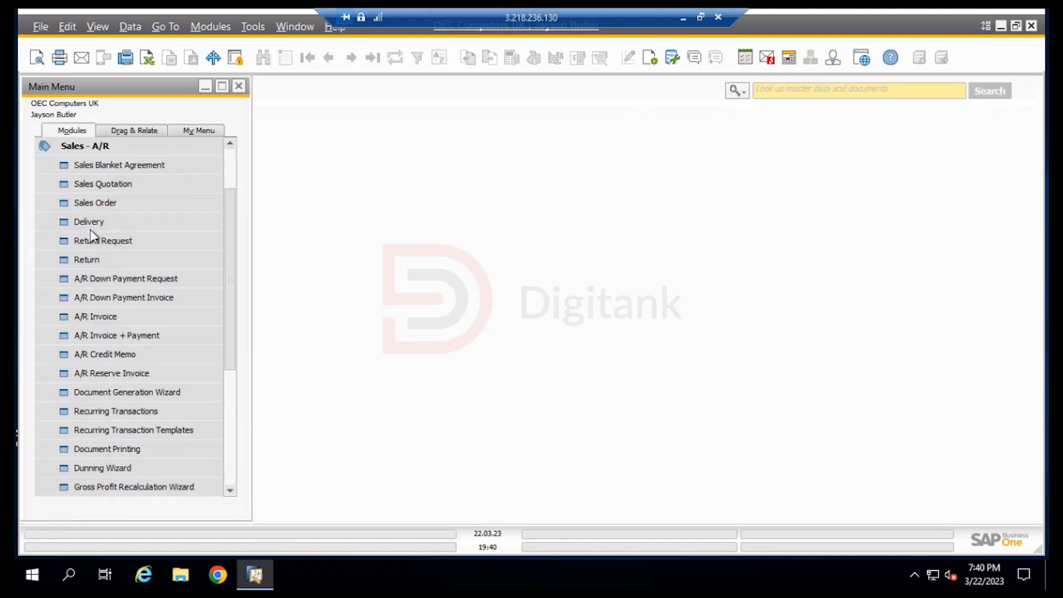
Open a new sales quotation from the Sales - A/R module
click(90, 227)
click(116, 188)
click(117, 188)
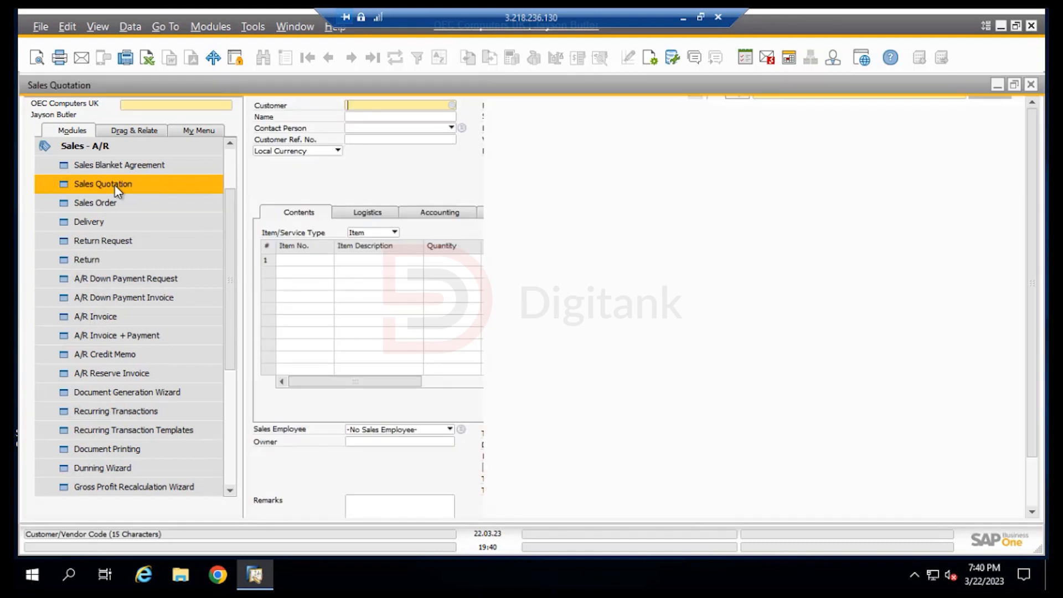